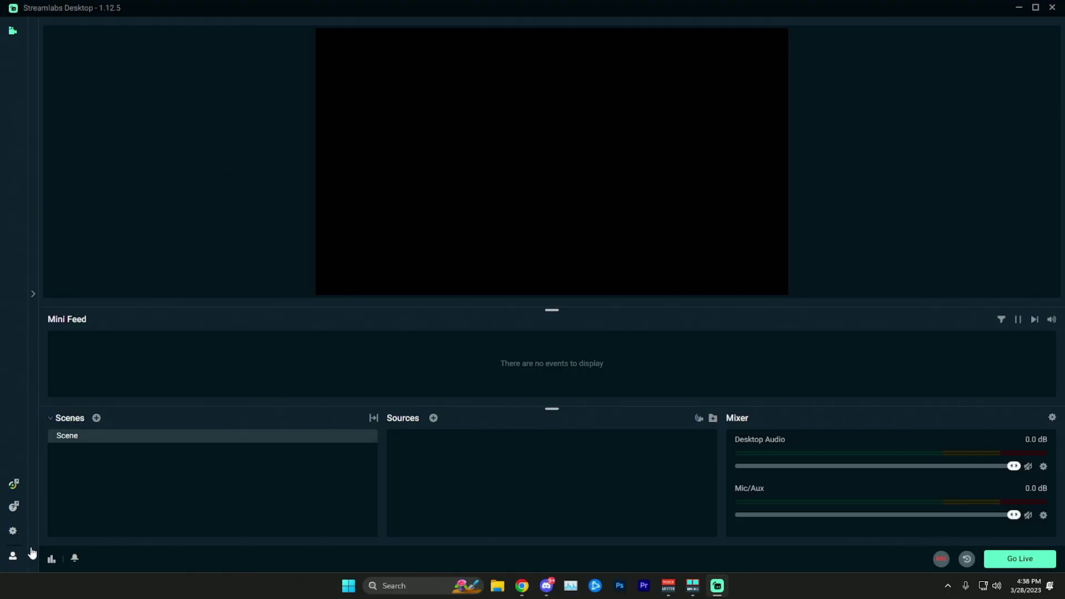
Connect the Twitch account so recent follower events appear in the Mini Feed.
{"action": "left_click", "coordinate": [14, 559]}
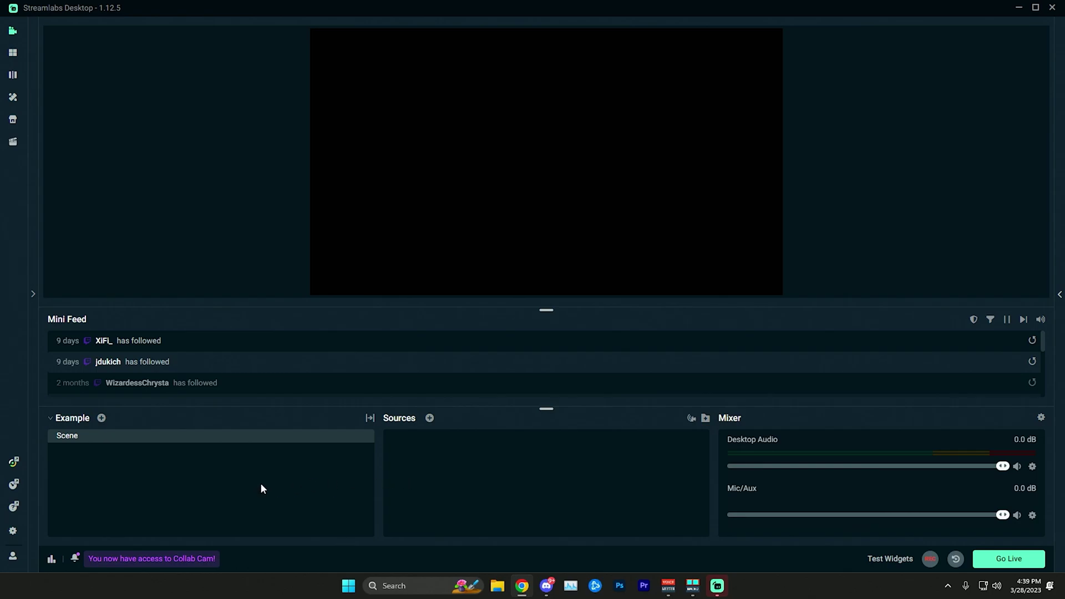
Pick Game Capture from the Add Source list and continue to its naming prompt.
{"action": "left_click", "coordinate": [430, 419]}
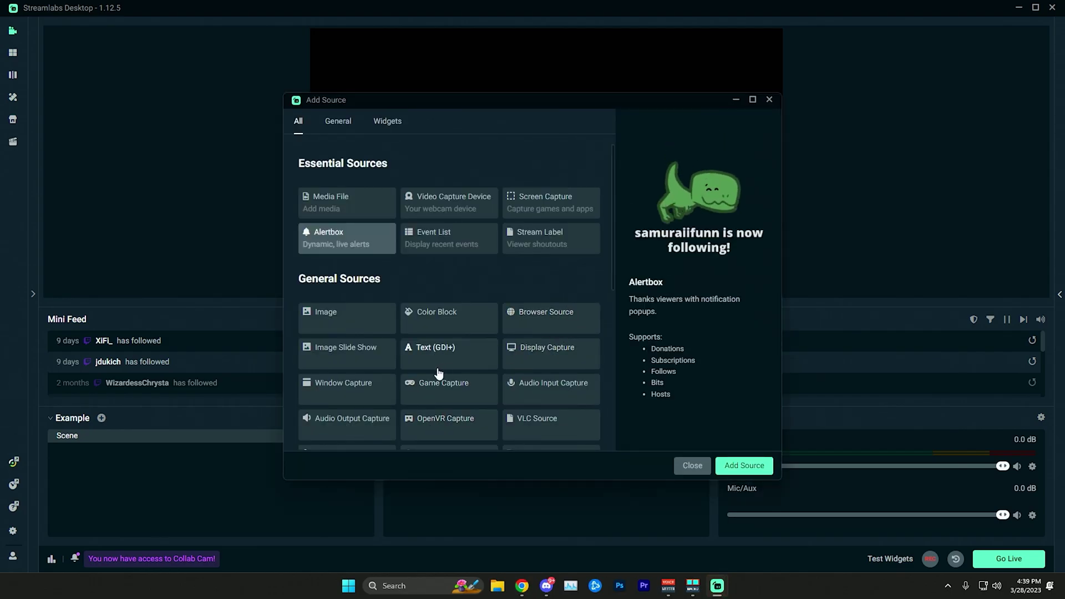
{"action": "scroll", "coordinate": [438, 376], "scroll_direction": "down", "scroll_amount": 1}
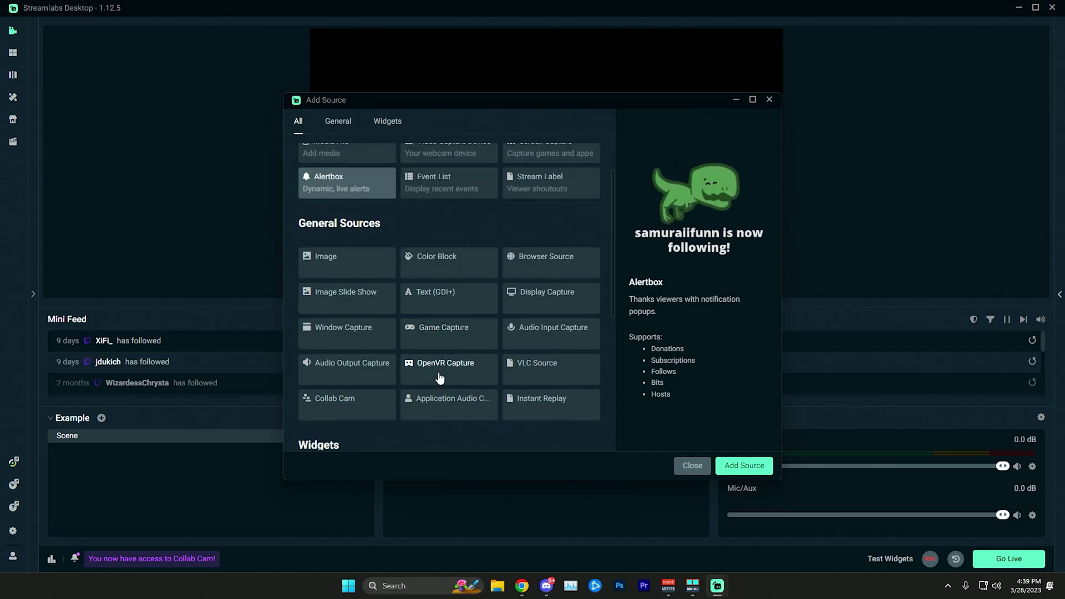
{"action": "left_click", "coordinate": [476, 339]}
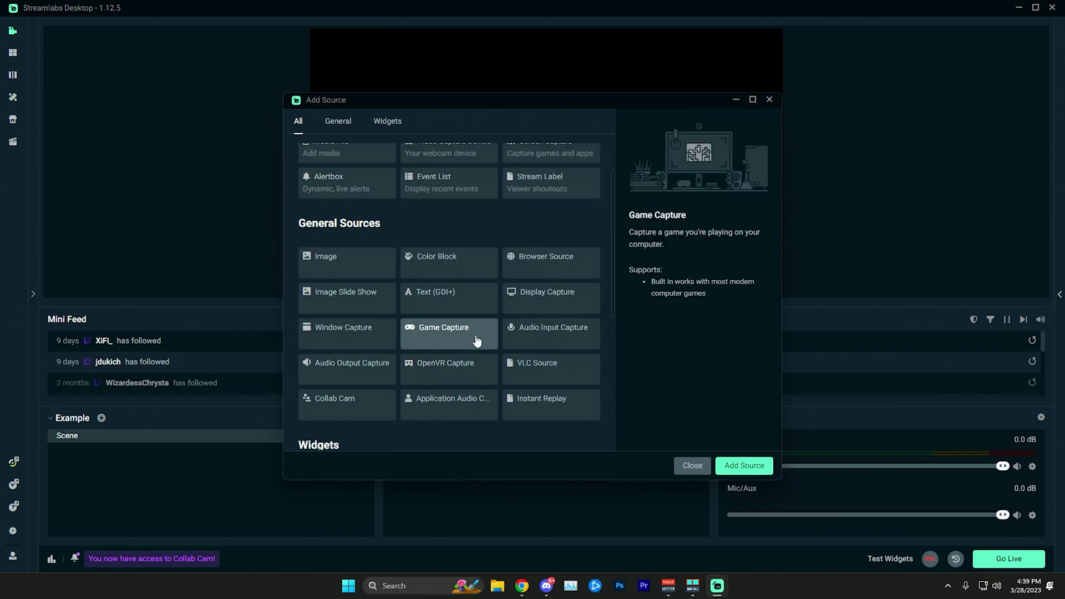
{"action": "left_click", "coordinate": [739, 464]}
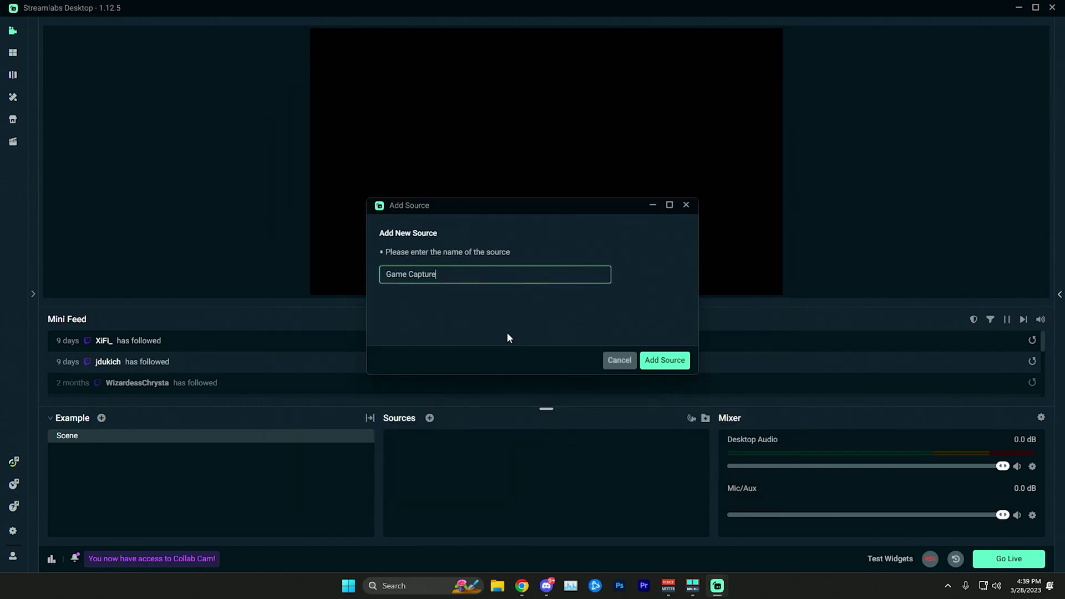
Add the 'Game Capture' source with its capture Mode left on Auto, then close its settings.
{"action": "left_click", "coordinate": [663, 366]}
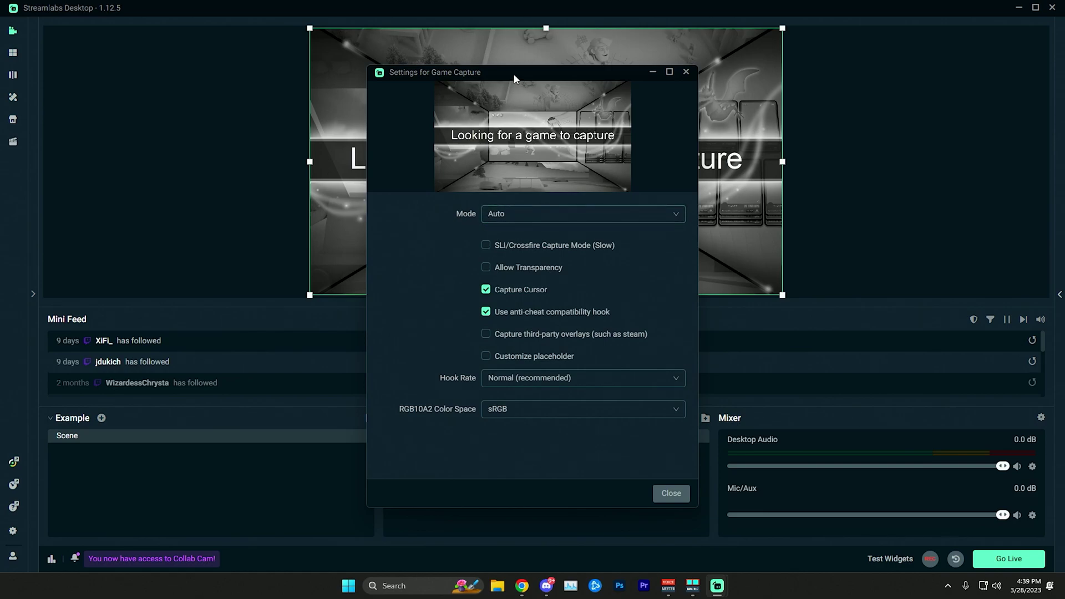
{"action": "left_click_drag", "start_coordinate": [514, 79], "coordinate": [818, 102]}
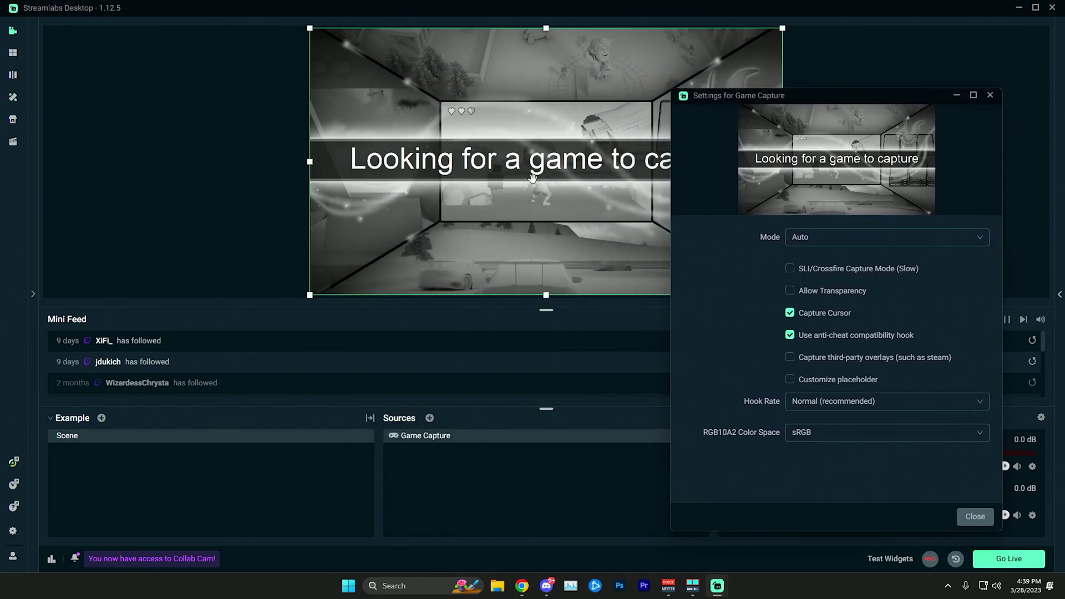
{"action": "left_click_drag", "start_coordinate": [815, 101], "coordinate": [647, 97]}
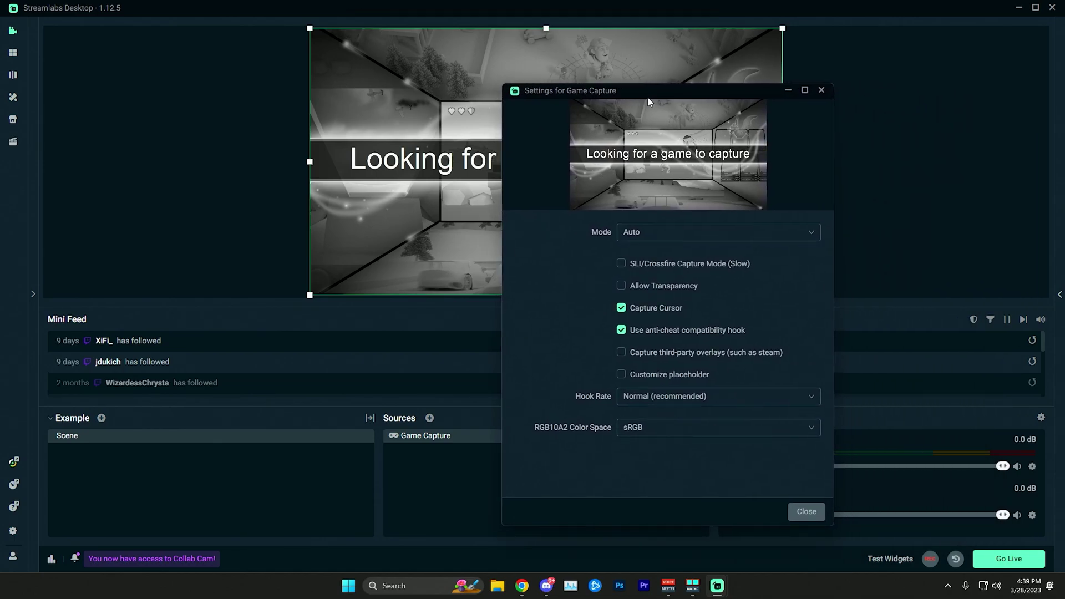
{"action": "left_click", "coordinate": [647, 238]}
{"action": "left_click", "coordinate": [653, 288]}
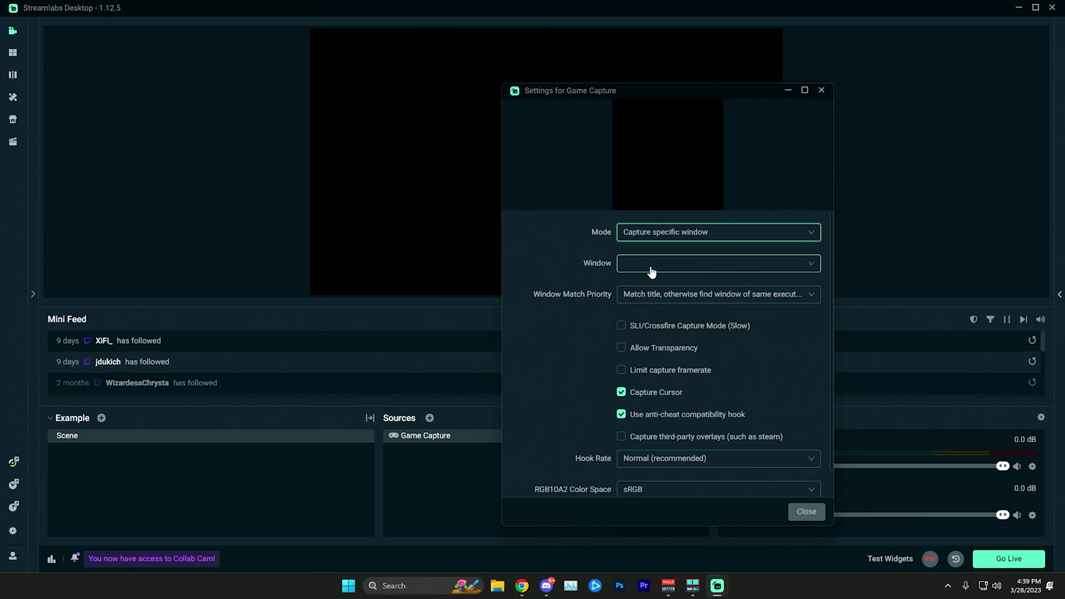
{"action": "left_click", "coordinate": [652, 270]}
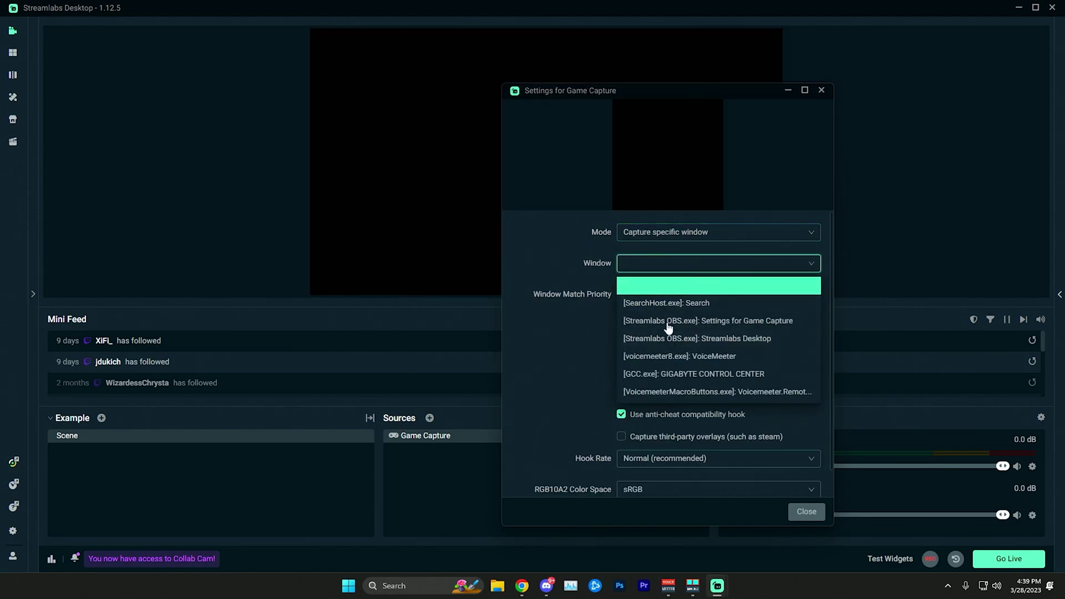
{"action": "left_click", "coordinate": [644, 266]}
{"action": "left_click", "coordinate": [649, 239]}
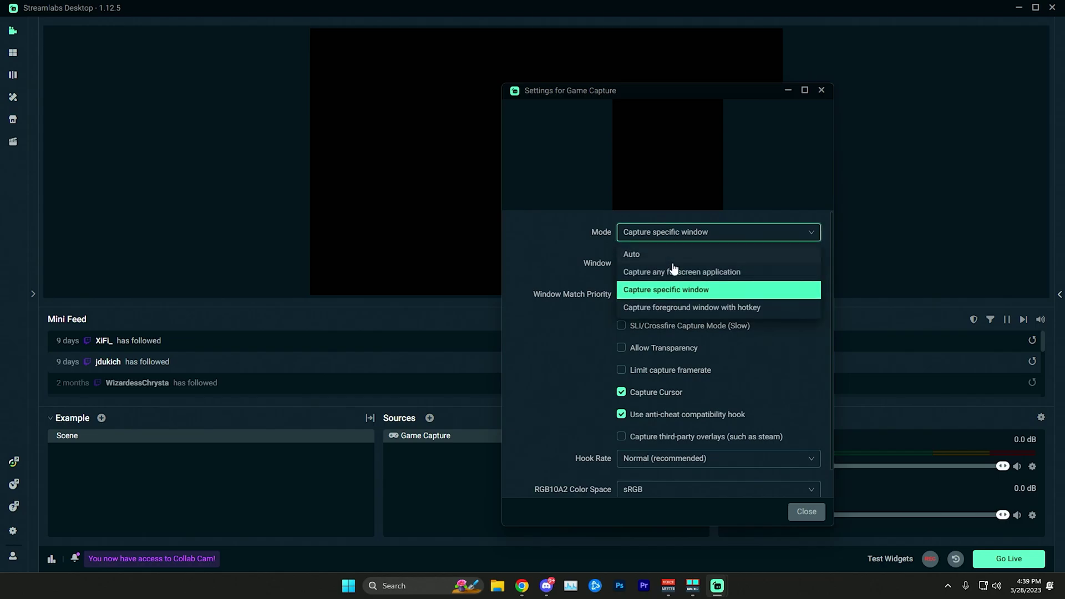
{"action": "left_click", "coordinate": [632, 254]}
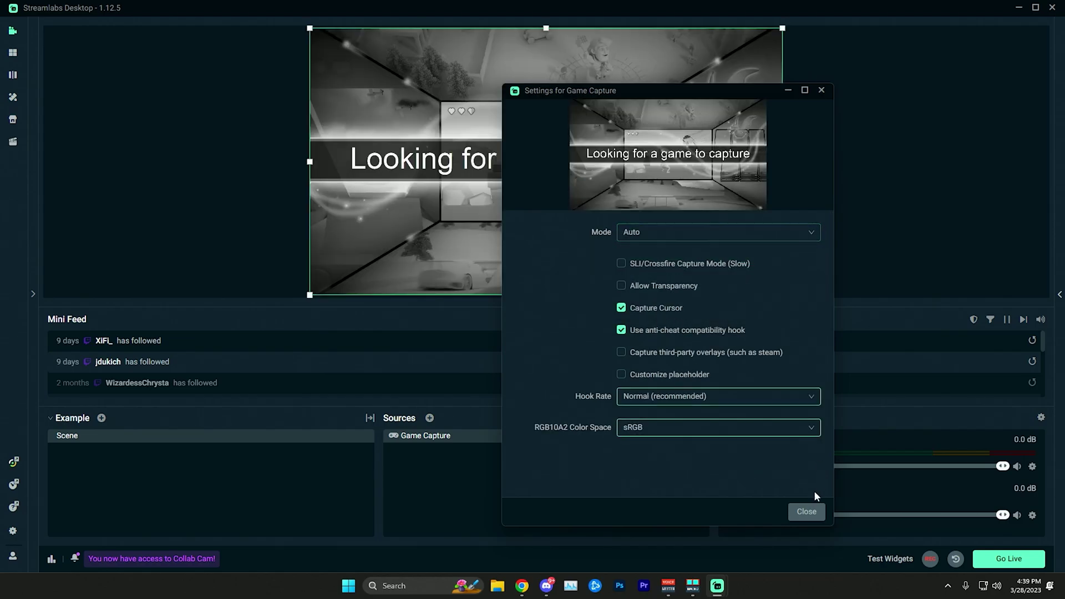
{"action": "left_click", "coordinate": [806, 511]}
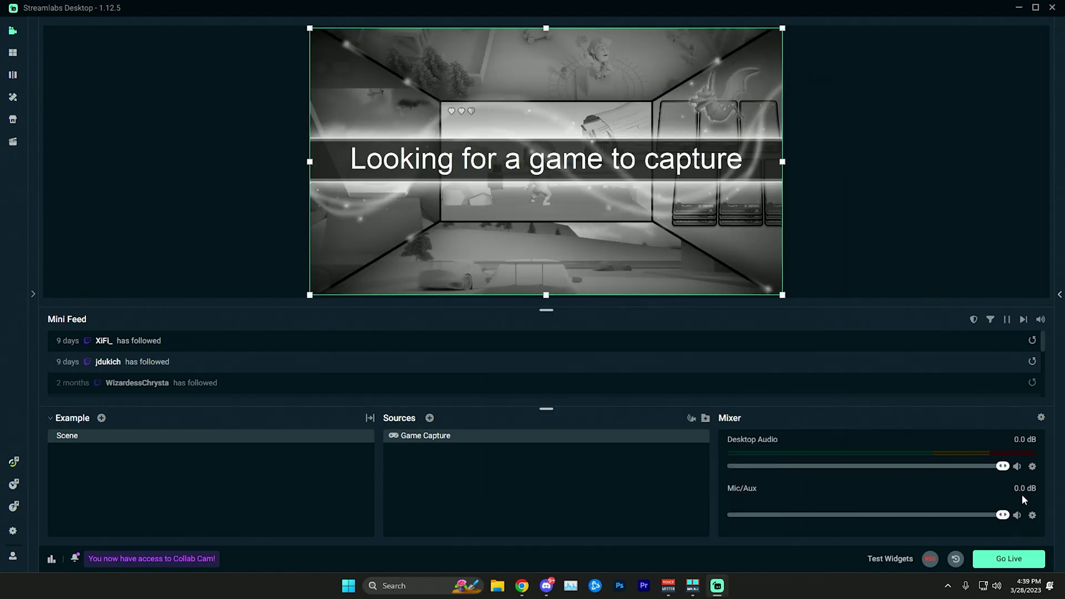
In Audio settings, keep Desktop Audio on Default and set Mic/Auxiliary 1 to Analogue 1 + 2 (Focusrite USB Audio).
{"action": "left_click", "coordinate": [13, 530]}
{"action": "left_click", "coordinate": [338, 194]}
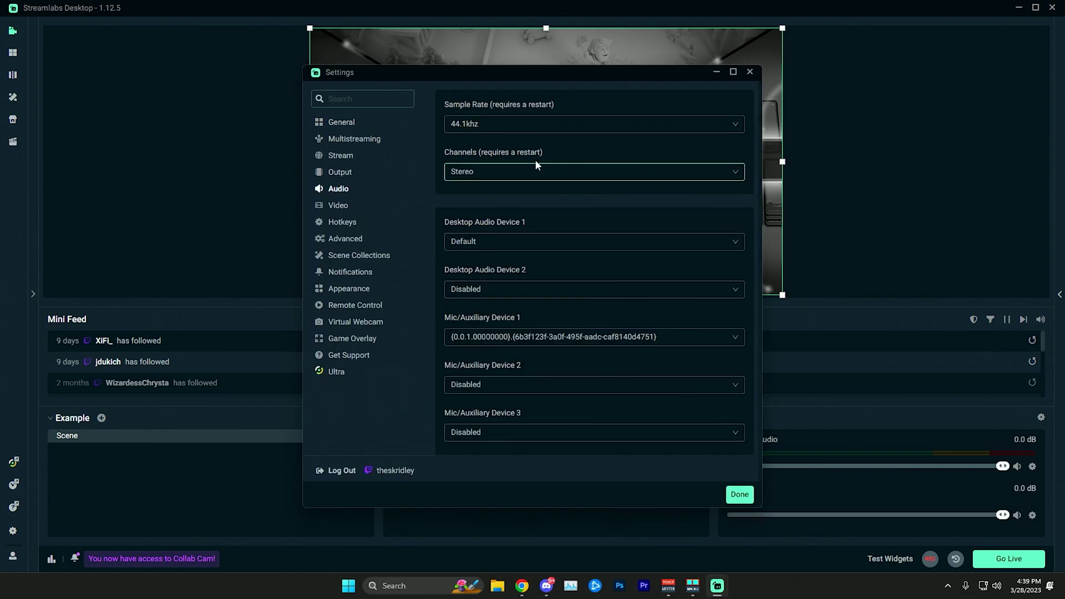
{"action": "left_click", "coordinate": [484, 242]}
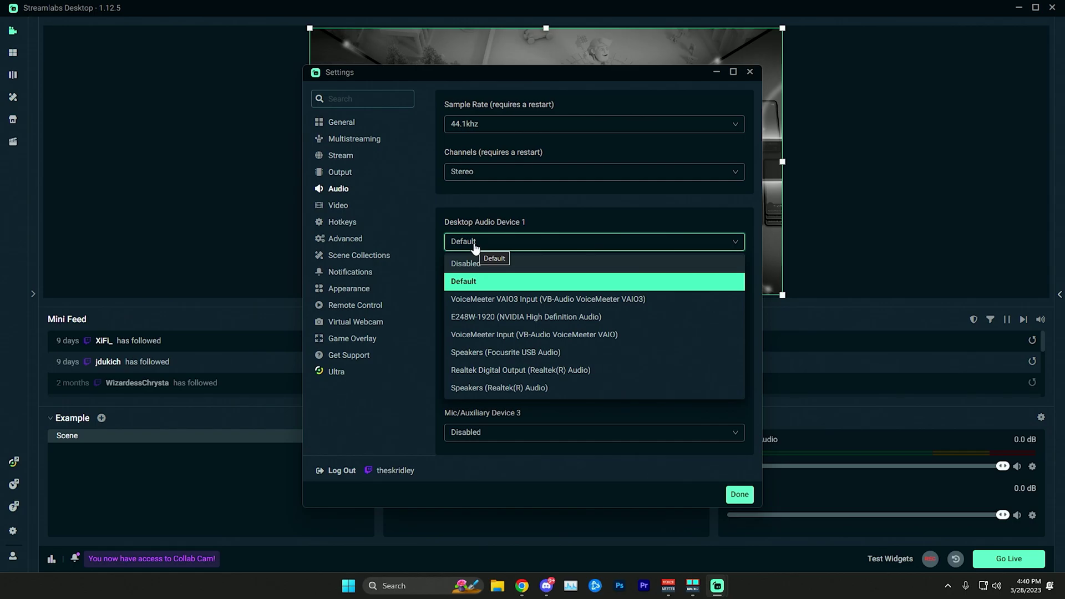
{"action": "left_click", "coordinate": [472, 284]}
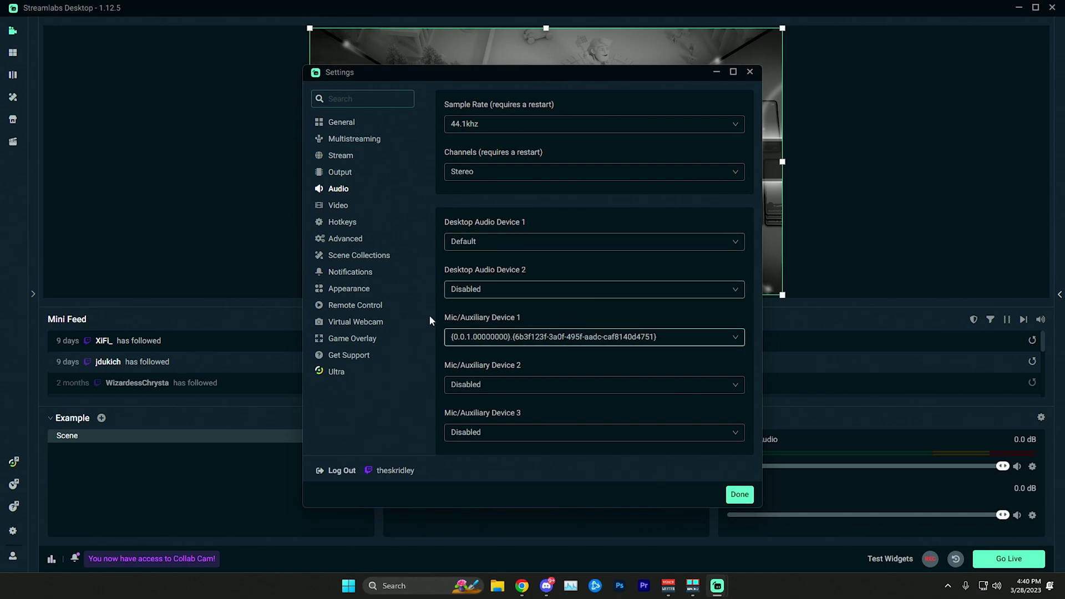
{"action": "left_click", "coordinate": [508, 339]}
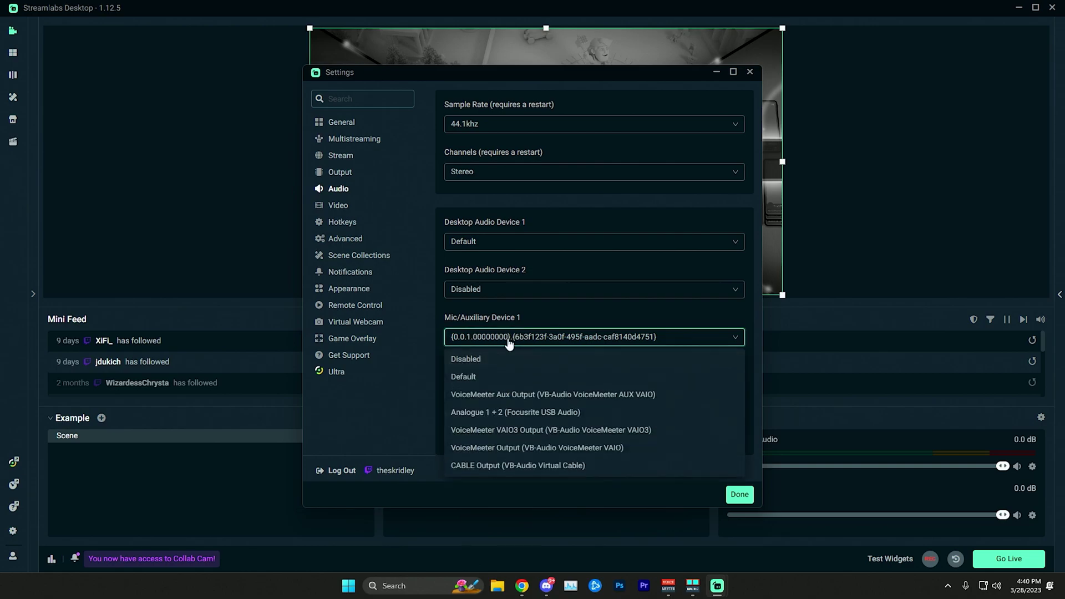
{"action": "left_click", "coordinate": [472, 378]}
{"action": "left_click", "coordinate": [480, 333]}
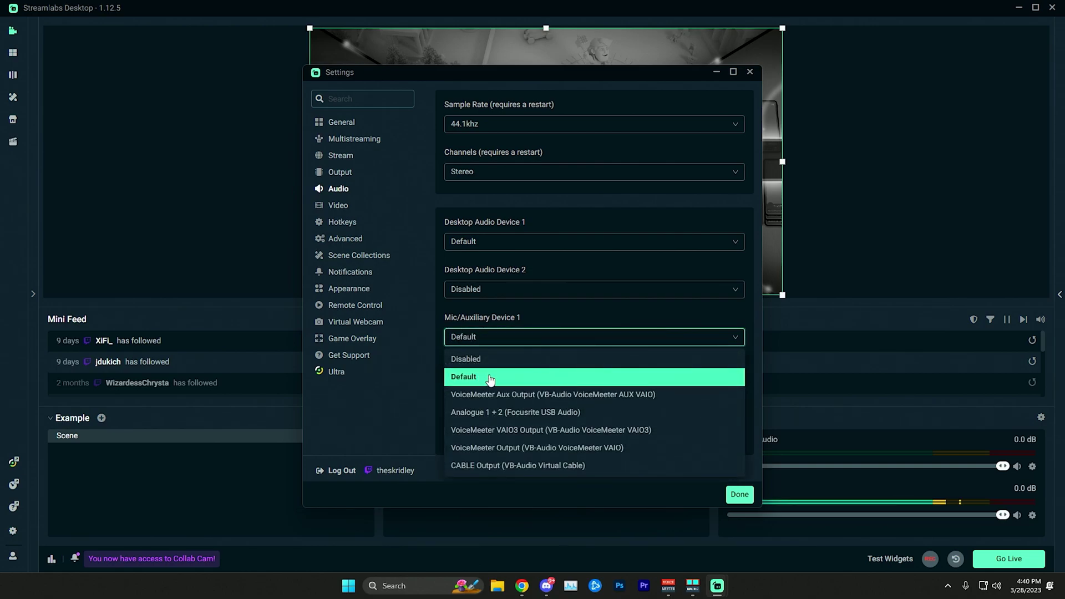
{"action": "left_click", "coordinate": [490, 414]}
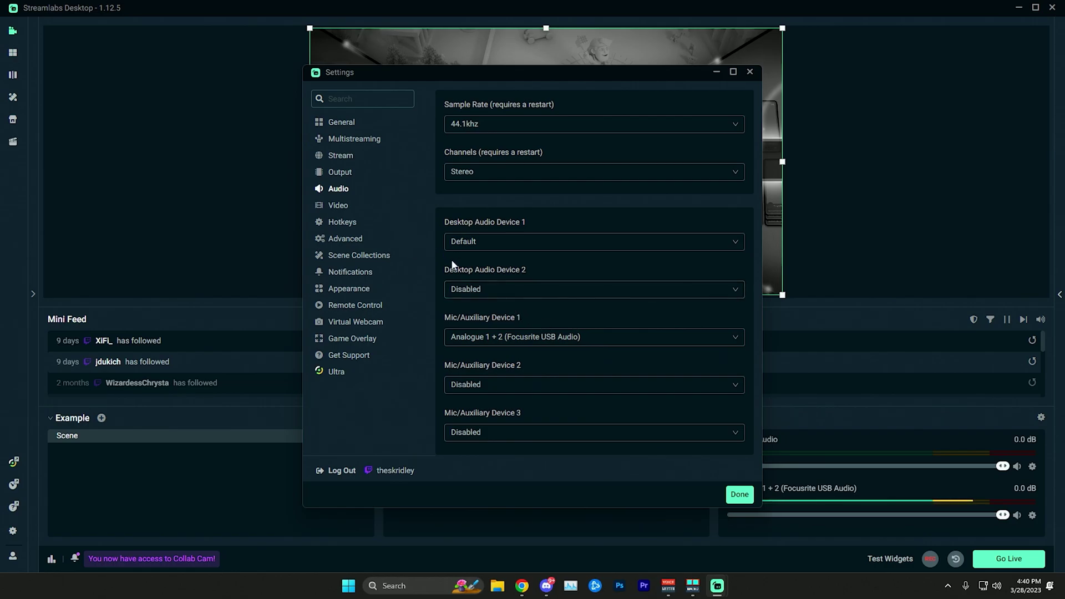
Set Output to Advanced mode with the NVENC H.264 (new) encoder, CBR and a 6000 bitrate.
{"action": "left_click", "coordinate": [340, 173]}
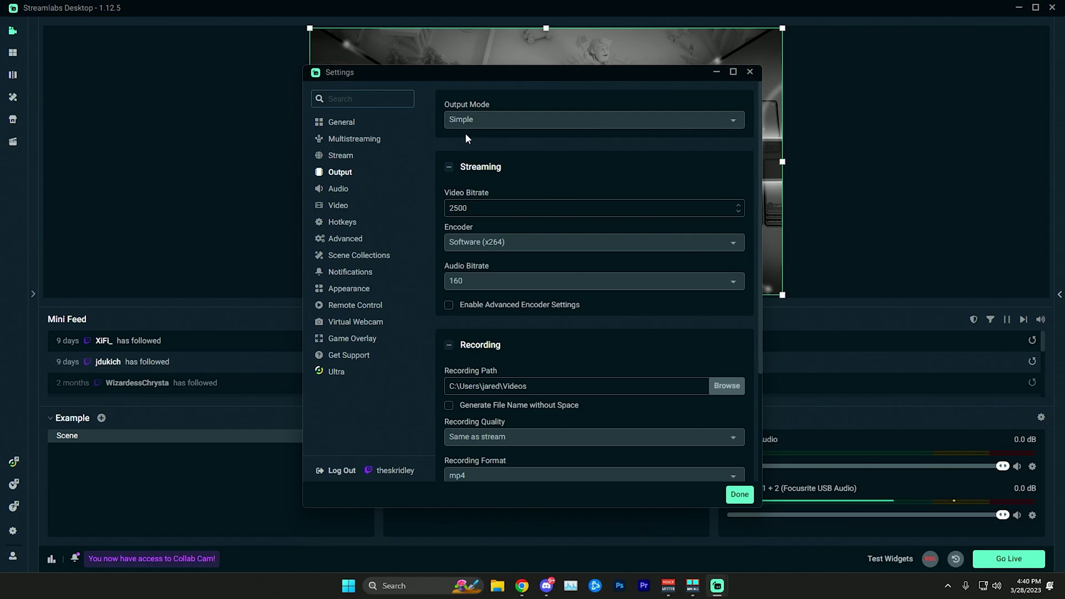
{"action": "left_click", "coordinate": [485, 122]}
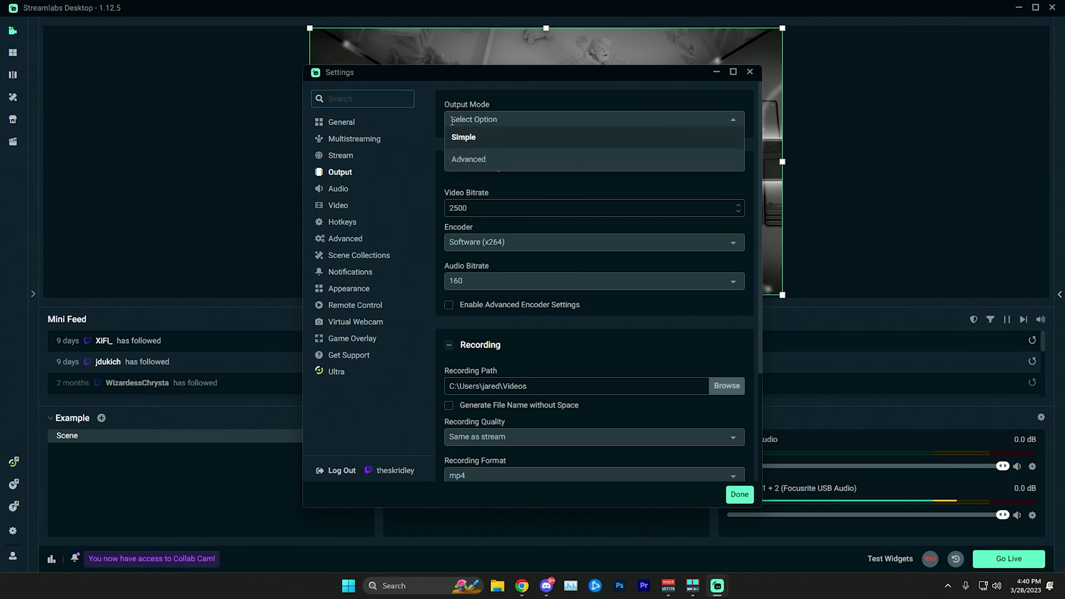
{"action": "left_click", "coordinate": [470, 160]}
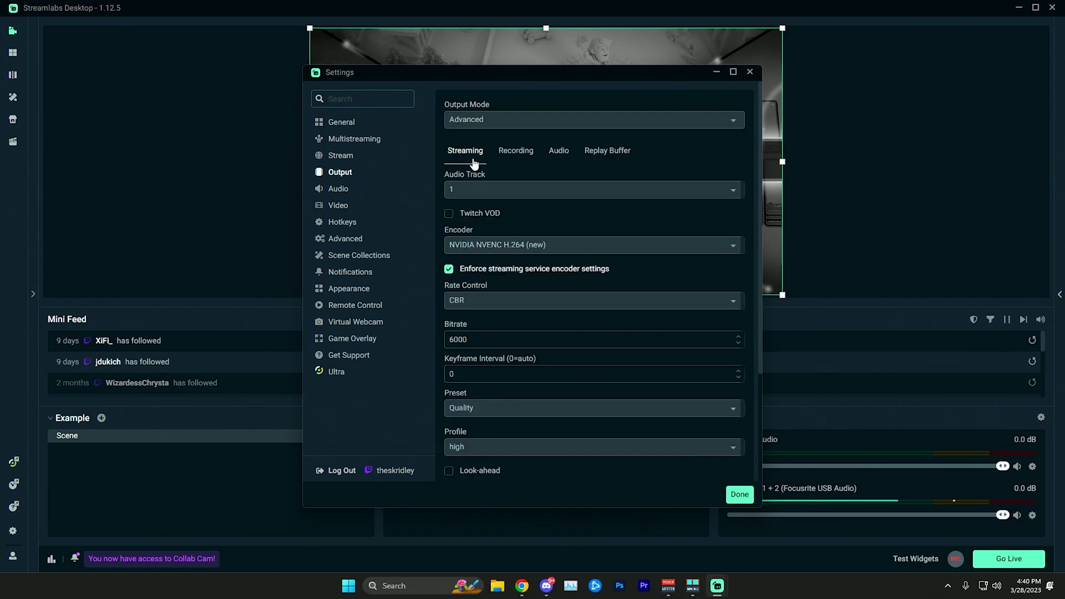
{"action": "left_click", "coordinate": [488, 244]}
{"action": "left_click", "coordinate": [491, 304]}
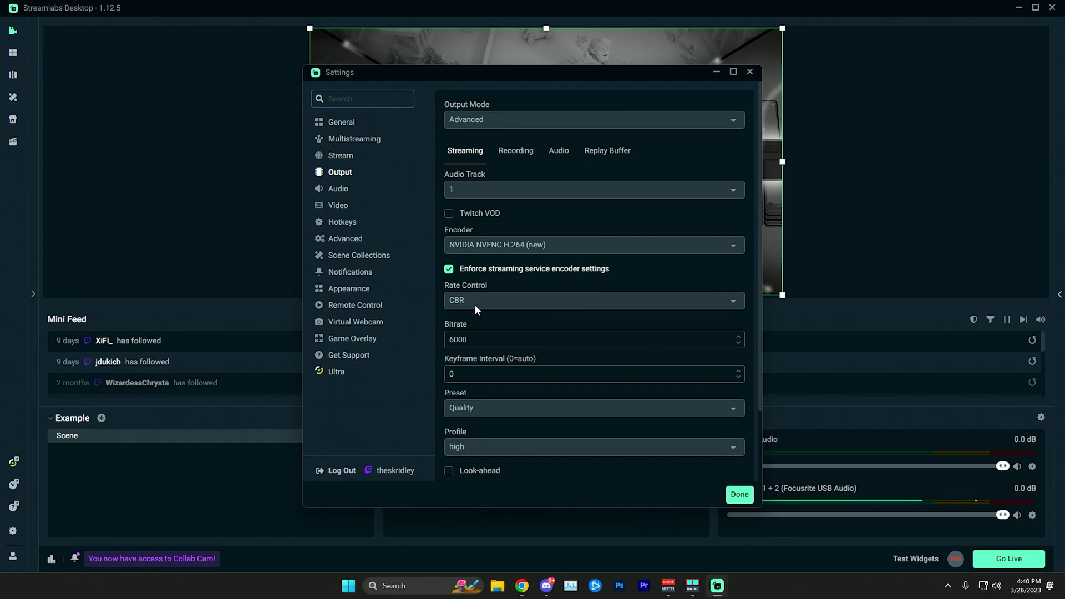
{"action": "scroll", "coordinate": [475, 304], "scroll_direction": "down", "scroll_amount": 1}
{"action": "double_click", "coordinate": [479, 285]}
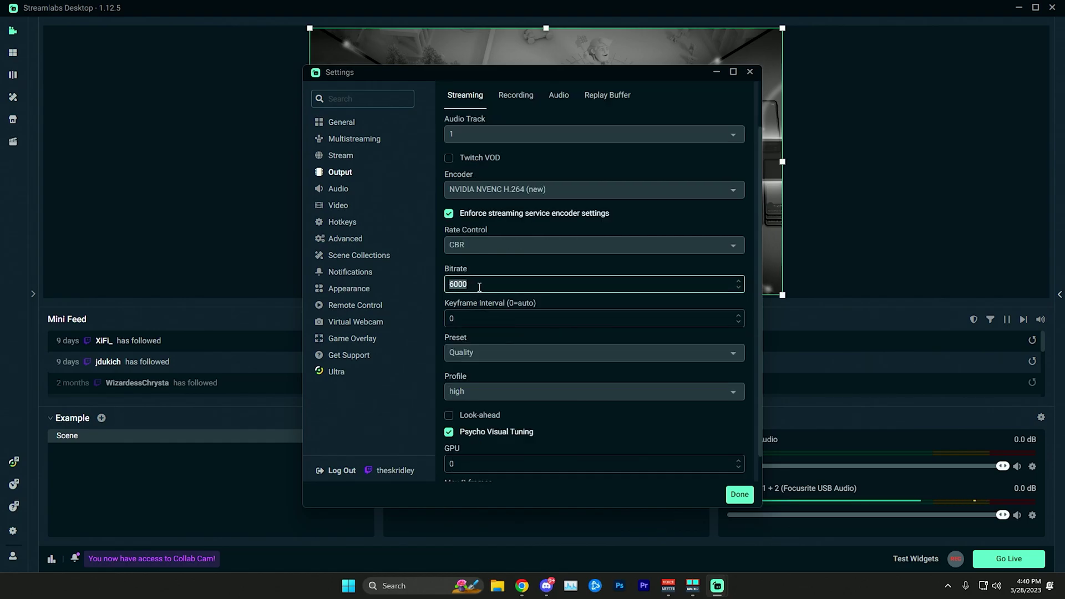
{"action": "left_click", "coordinate": [475, 285]}
{"action": "key", "text": "Down"}
{"action": "left_click", "coordinate": [487, 310]}
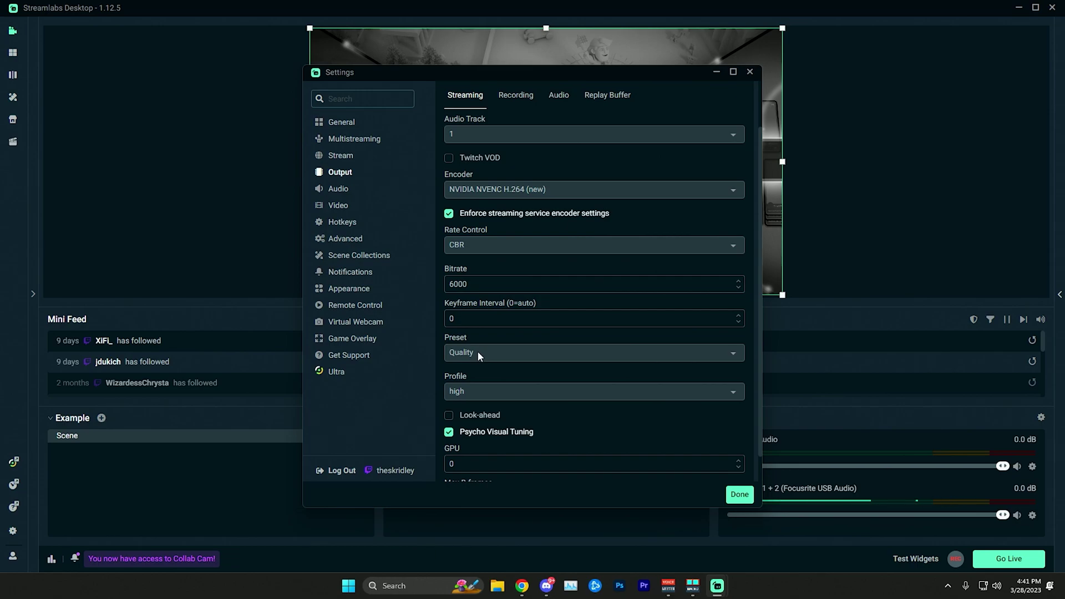
{"action": "scroll", "coordinate": [482, 379], "scroll_direction": "down", "scroll_amount": 1}
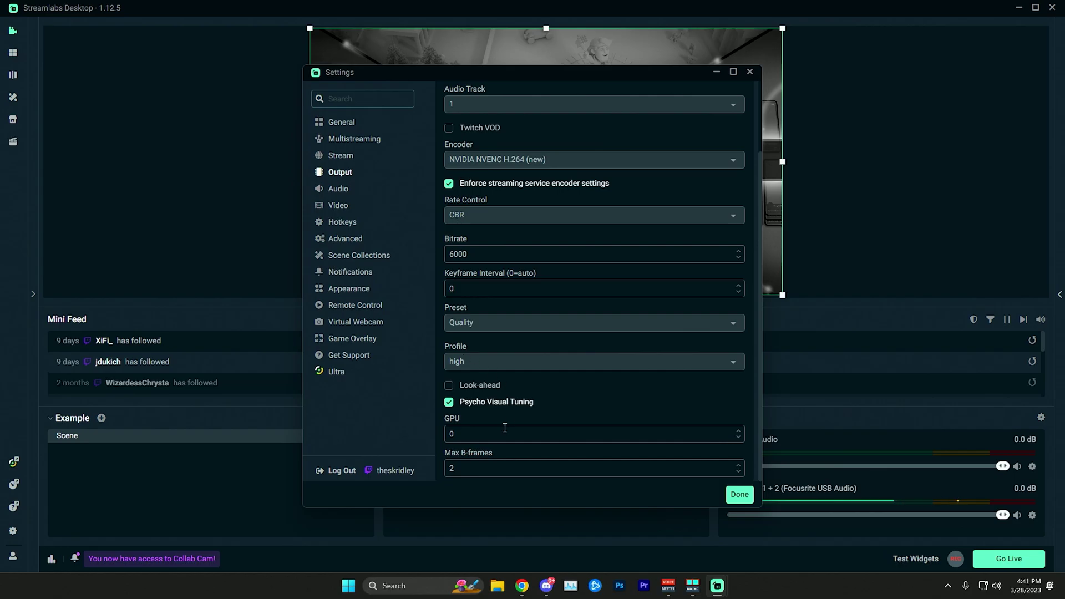
{"action": "scroll", "coordinate": [493, 426], "scroll_direction": "up", "scroll_amount": 3}
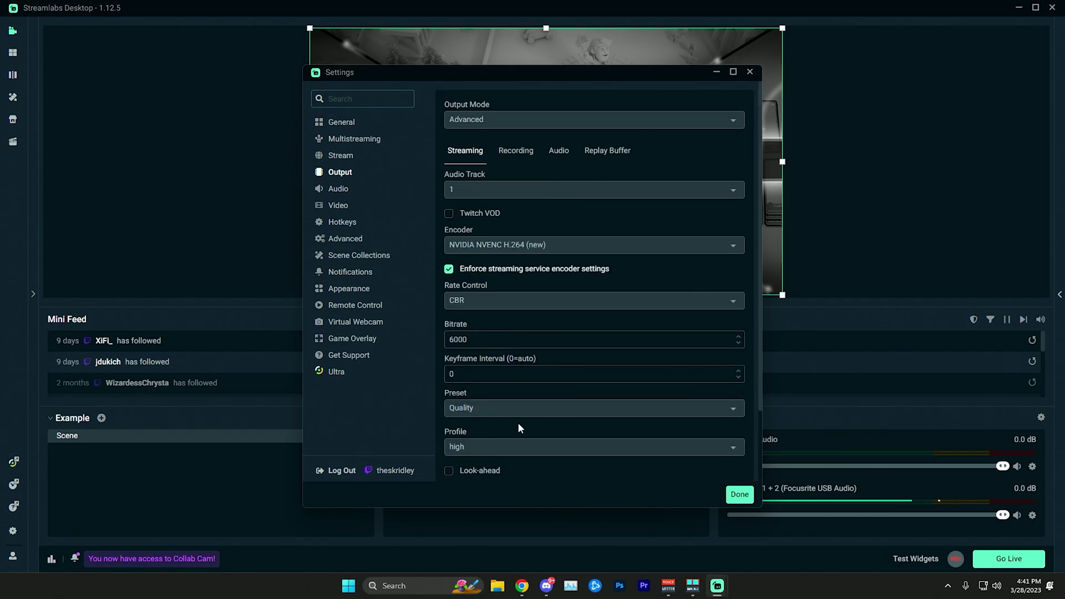
Set the video Downscale Filter to Lanczos and Common FPS to 60, then close Settings with Done.
{"action": "left_click", "coordinate": [339, 205]}
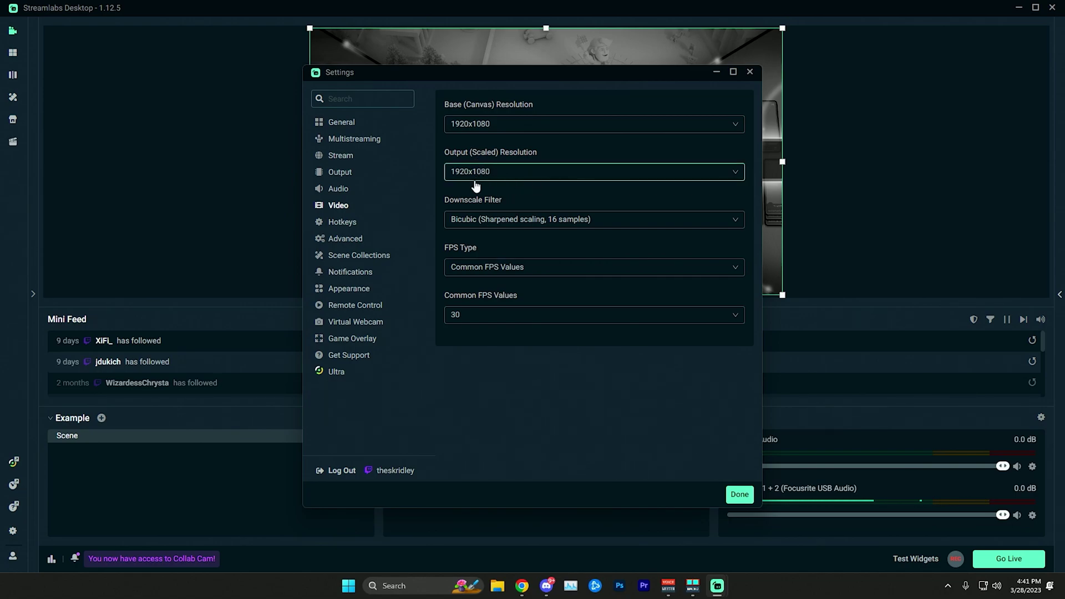
{"action": "left_click", "coordinate": [478, 218]}
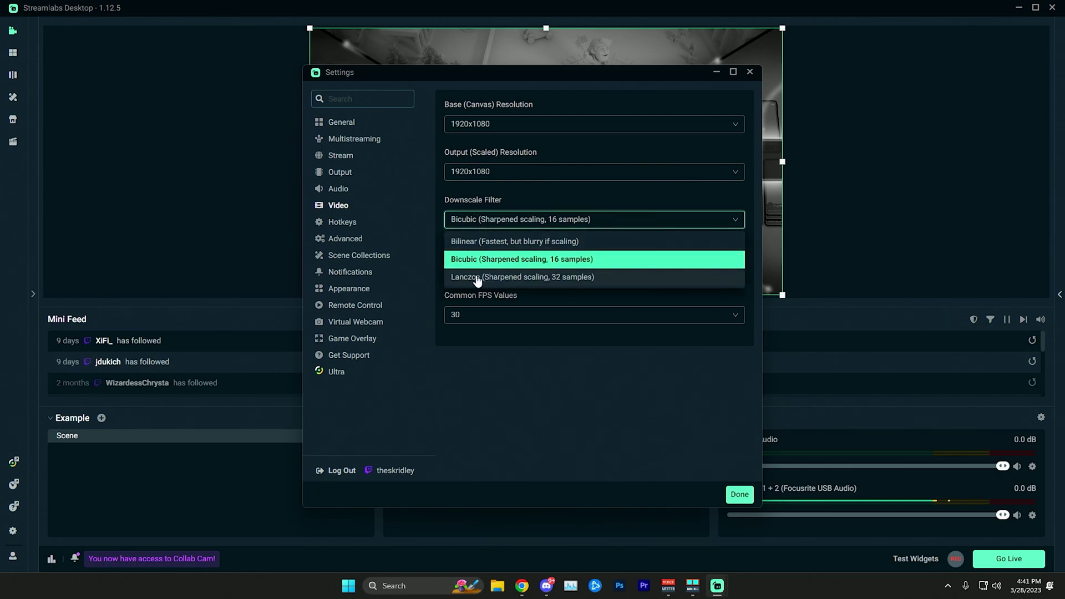
{"action": "left_click", "coordinate": [477, 279]}
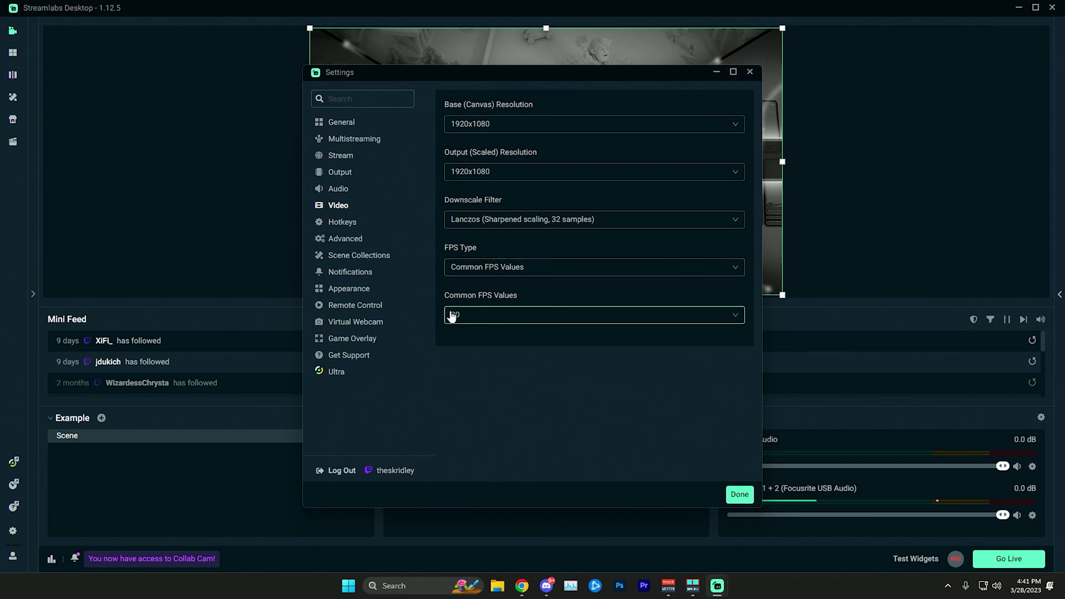
{"action": "left_click", "coordinate": [478, 320]}
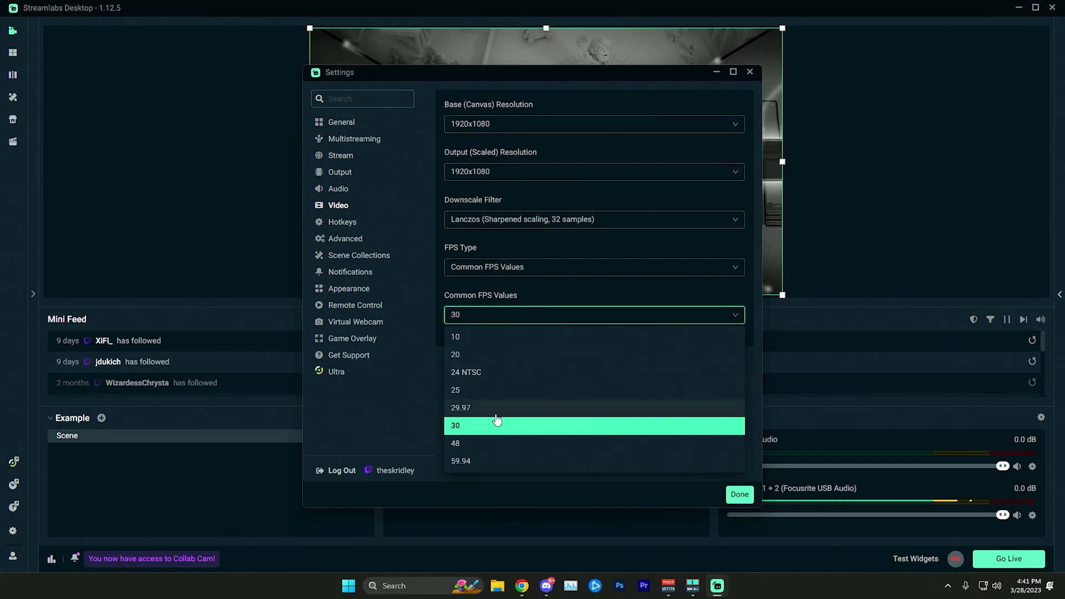
{"action": "scroll", "coordinate": [485, 443], "scroll_direction": "down", "scroll_amount": 1}
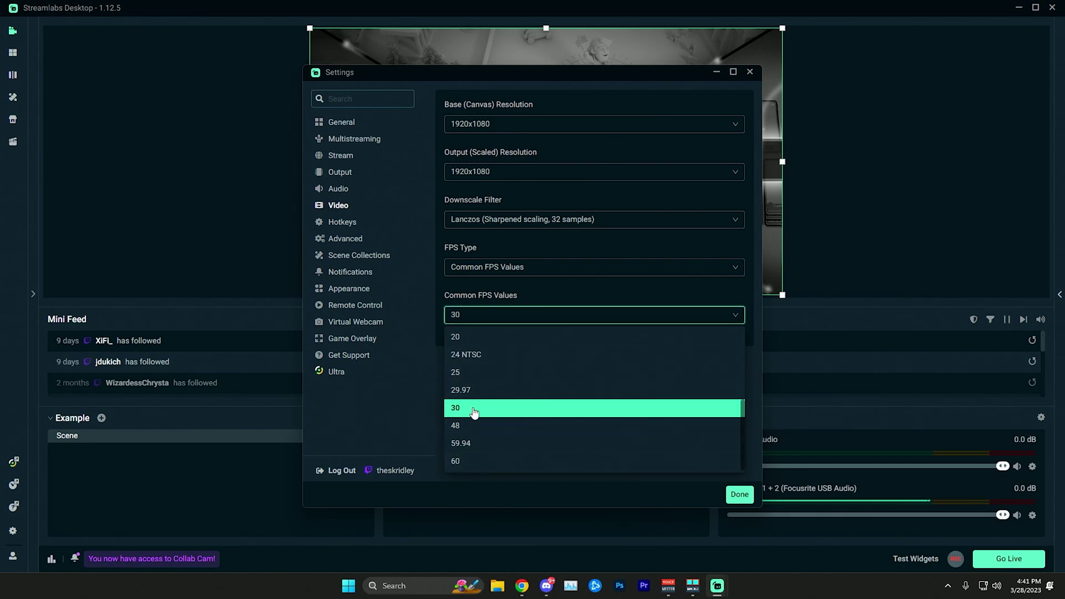
{"action": "left_click", "coordinate": [471, 461]}
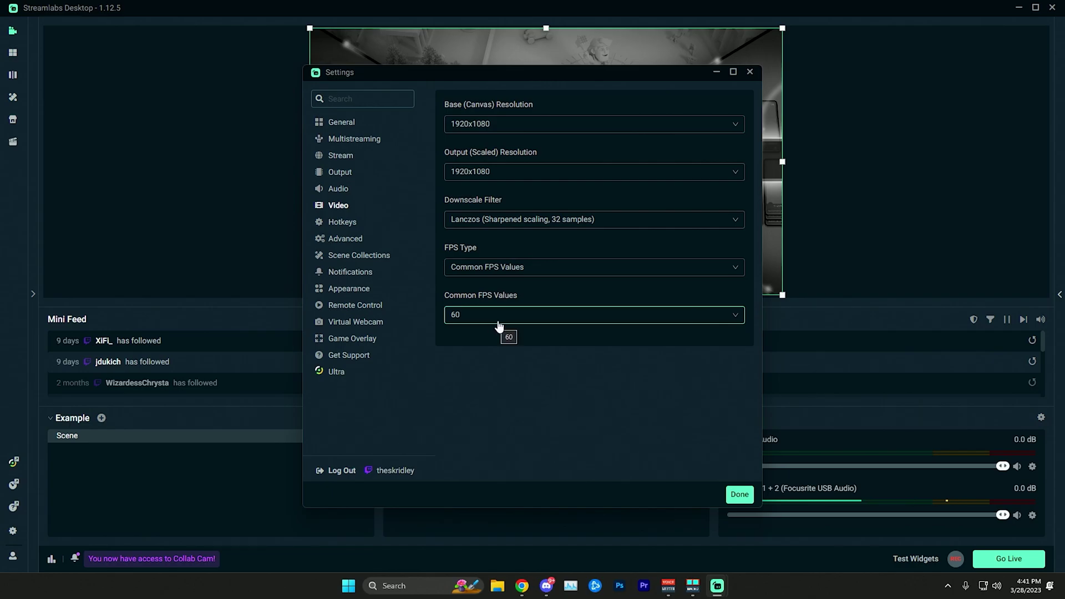
{"action": "left_click", "coordinate": [740, 495]}
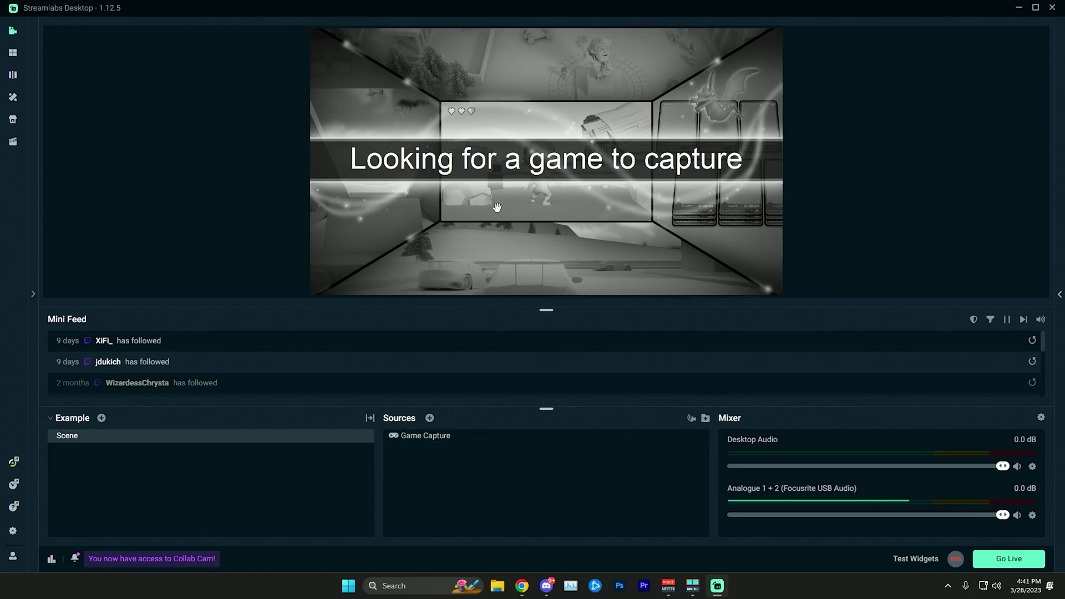
Add a Video Capture Device source under its default name, leaving no device selected.
{"action": "left_click", "coordinate": [430, 418]}
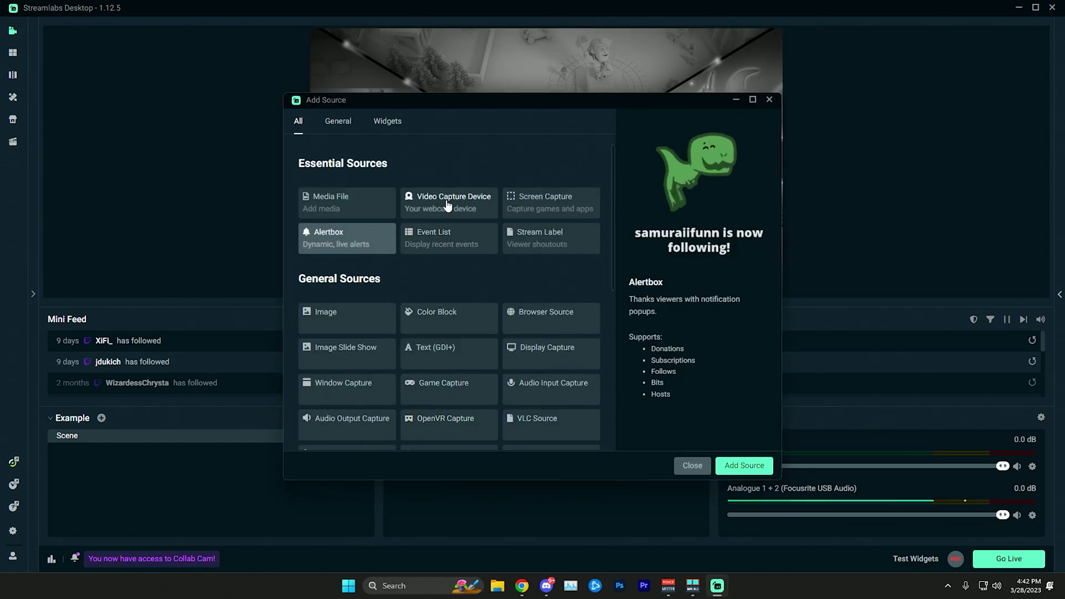
{"action": "left_click", "coordinate": [448, 206]}
{"action": "left_click", "coordinate": [743, 465]}
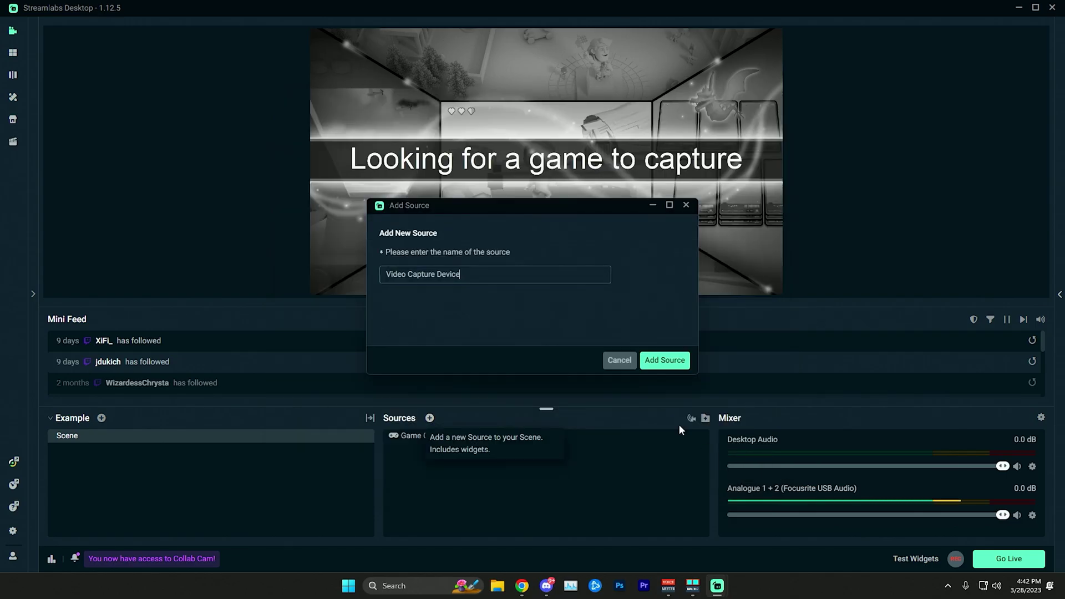
{"action": "left_click", "coordinate": [658, 361]}
{"action": "left_click", "coordinate": [555, 216]}
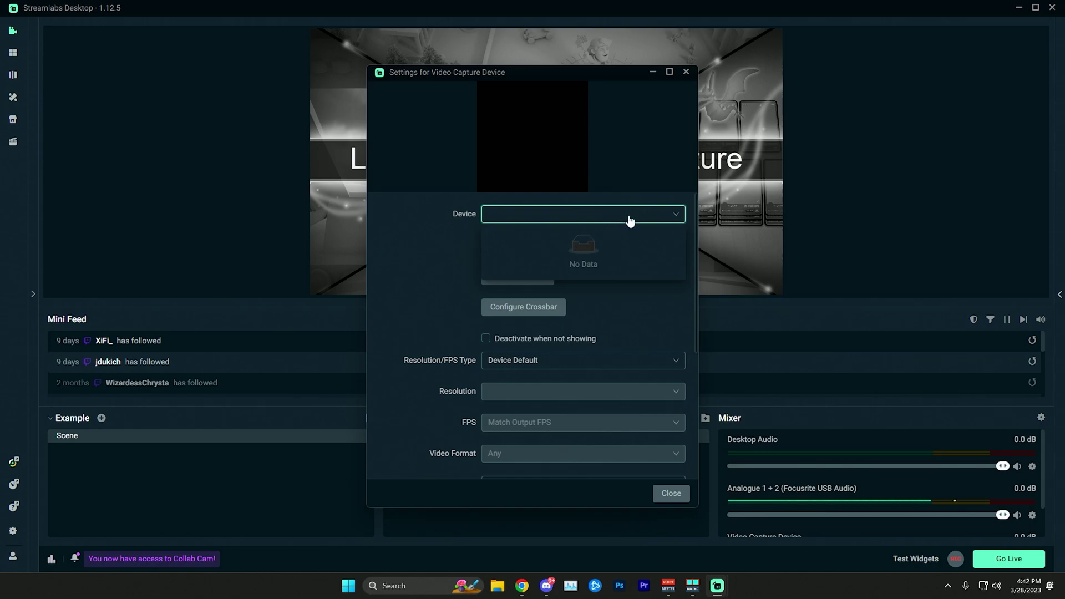
{"action": "left_click", "coordinate": [590, 219]}
{"action": "scroll", "coordinate": [521, 322], "scroll_direction": "down", "scroll_amount": 2}
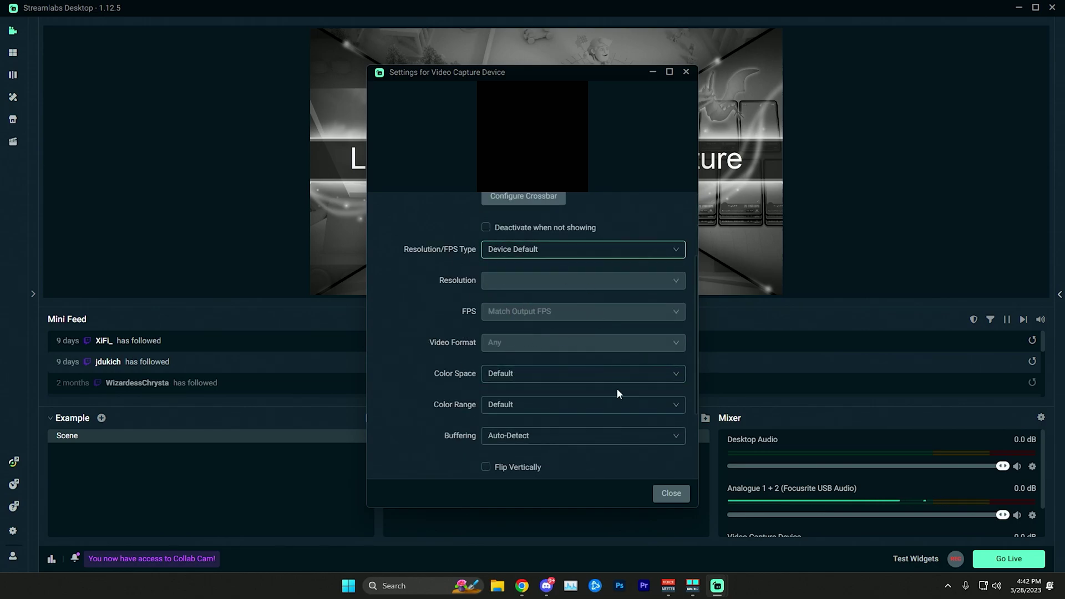
{"action": "left_click", "coordinate": [671, 493]}
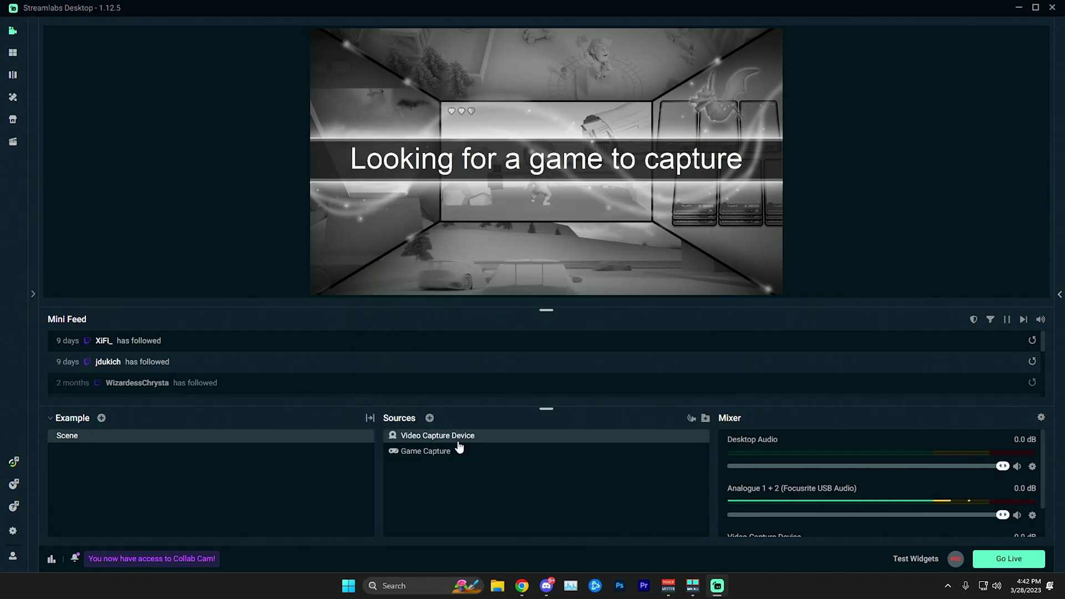
Add an Alertbox widget under its default name and expand its Bits alert variations.
{"action": "left_click", "coordinate": [431, 418]}
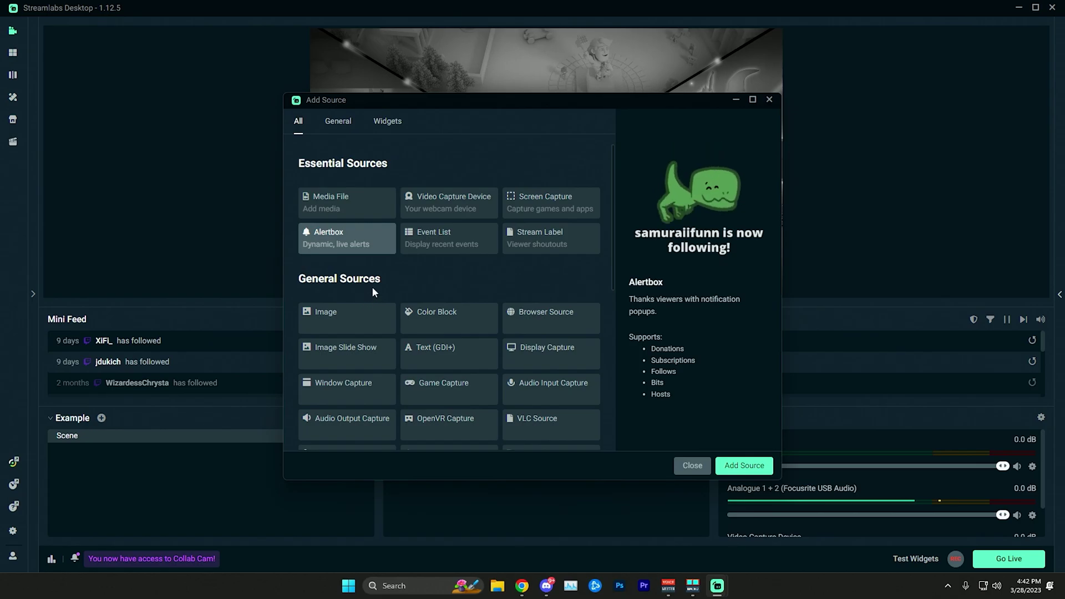
{"action": "scroll", "coordinate": [383, 294], "scroll_direction": "down", "scroll_amount": 8}
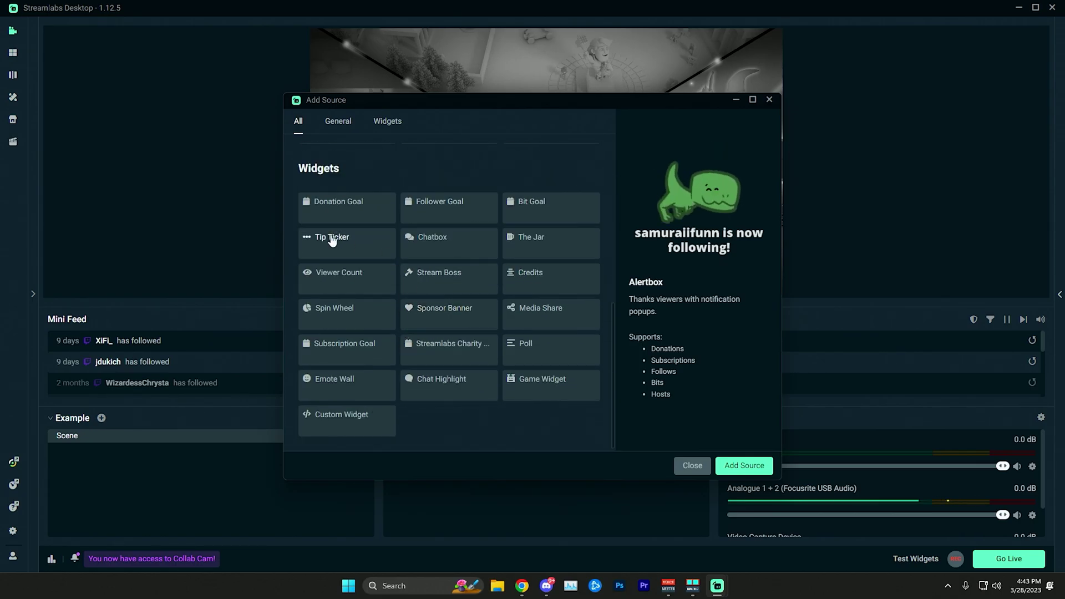
{"action": "scroll", "coordinate": [399, 311], "scroll_direction": "up", "scroll_amount": 10}
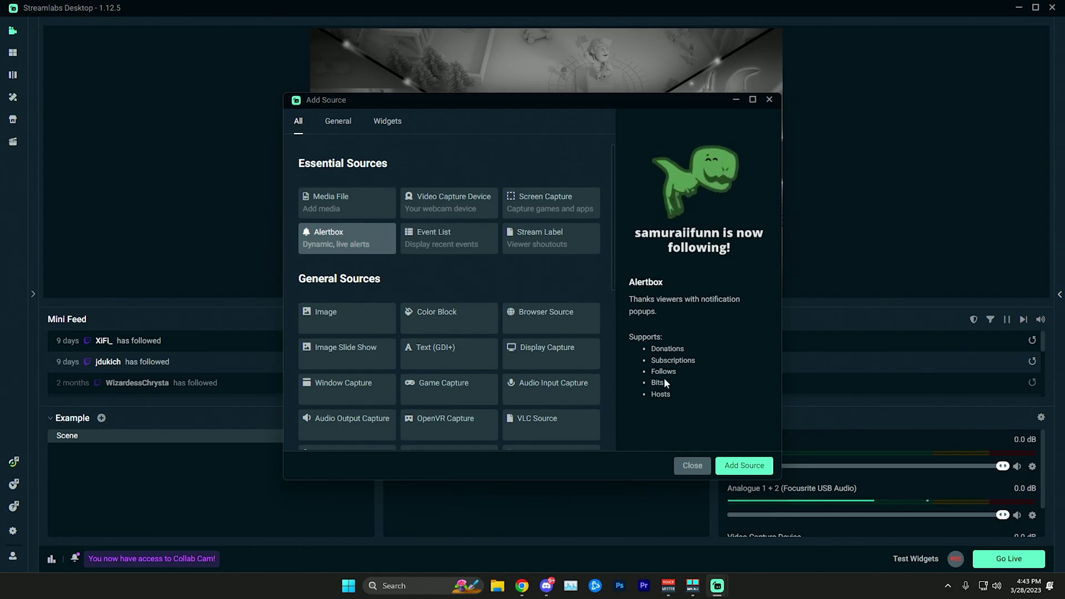
{"action": "left_click", "coordinate": [744, 466]}
{"action": "left_click", "coordinate": [649, 361]}
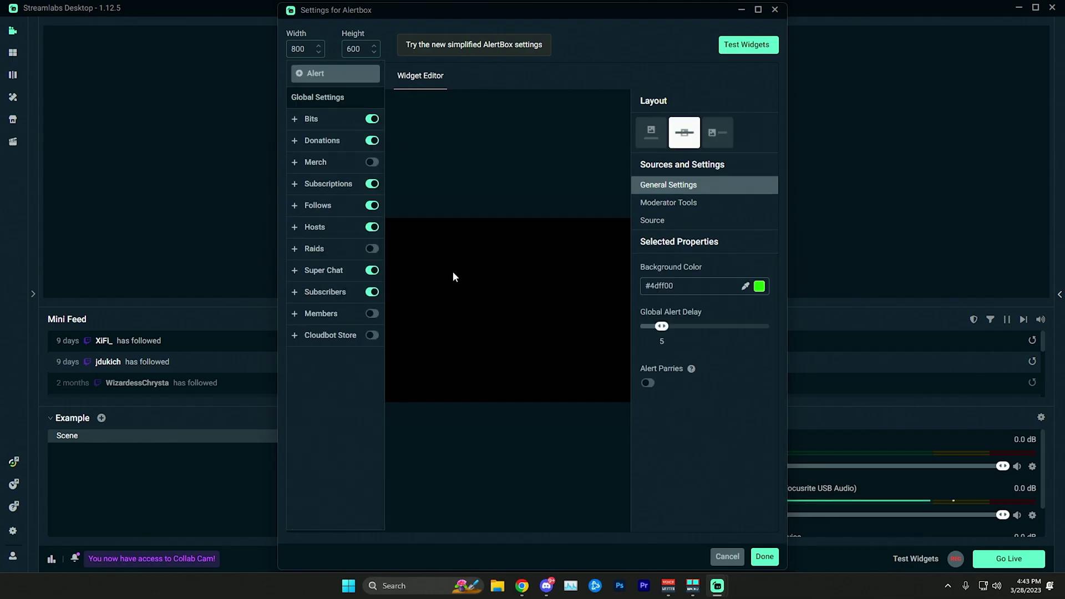
{"action": "left_click", "coordinate": [335, 121]}
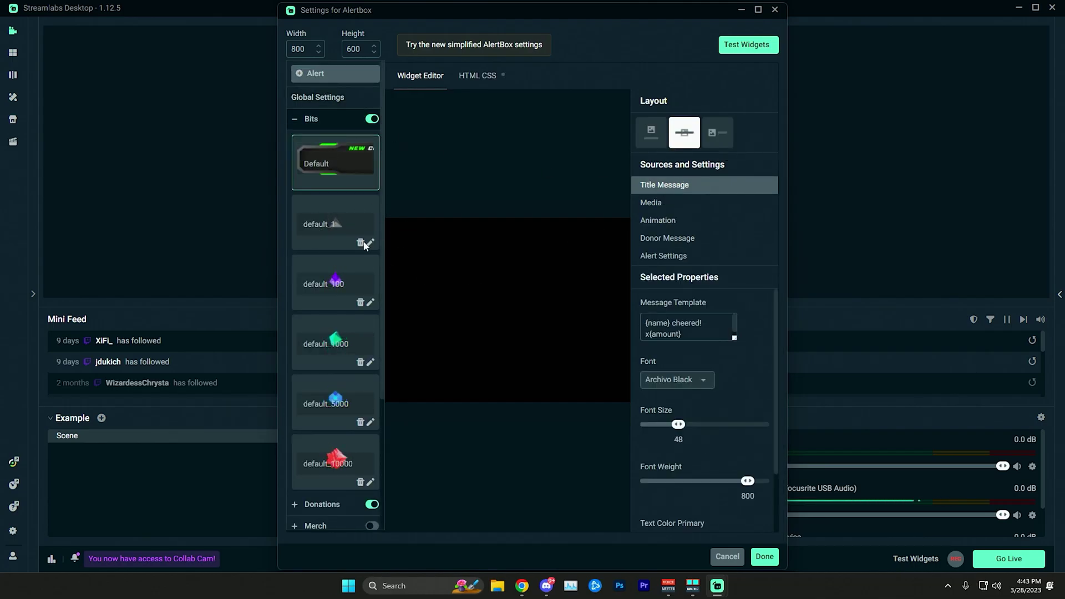
Nudge the Alertbox right in the preview and drag Video Capture Device below Game Capture in Sources.
{"action": "left_click", "coordinate": [764, 556]}
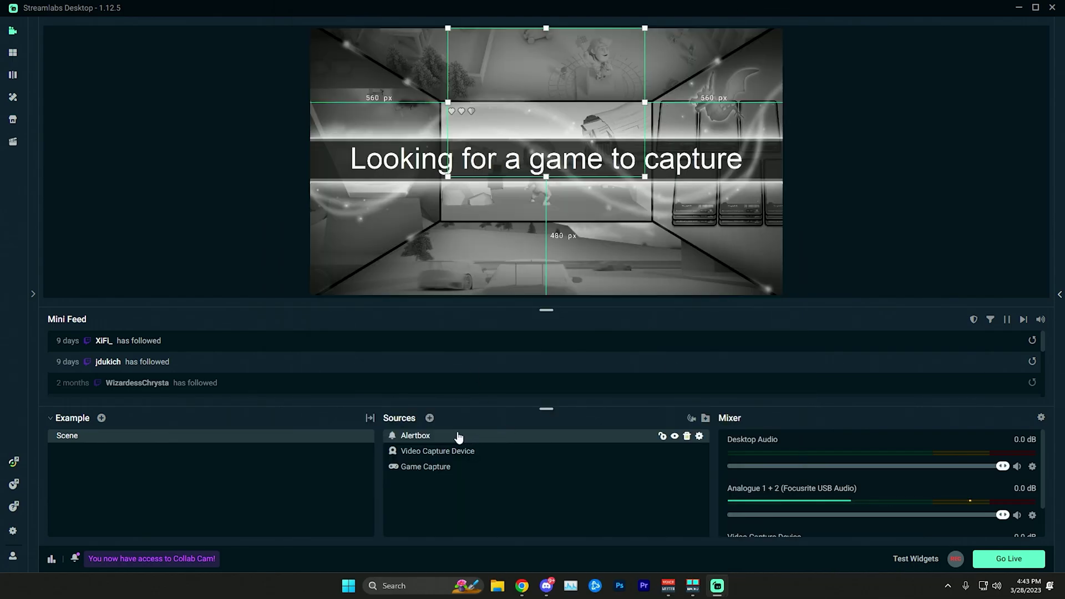
{"action": "mouse_move", "coordinate": [494, 98]}
{"action": "left_mouse_down"}
{"action": "mouse_move", "coordinate": [507, 140]}
{"action": "mouse_move", "coordinate": [488, 126]}
{"action": "mouse_move", "coordinate": [454, 127]}
{"action": "mouse_move", "coordinate": [526, 127]}
{"action": "mouse_move", "coordinate": [518, 103]}
{"action": "mouse_move", "coordinate": [500, 97]}
{"action": "left_mouse_up"}
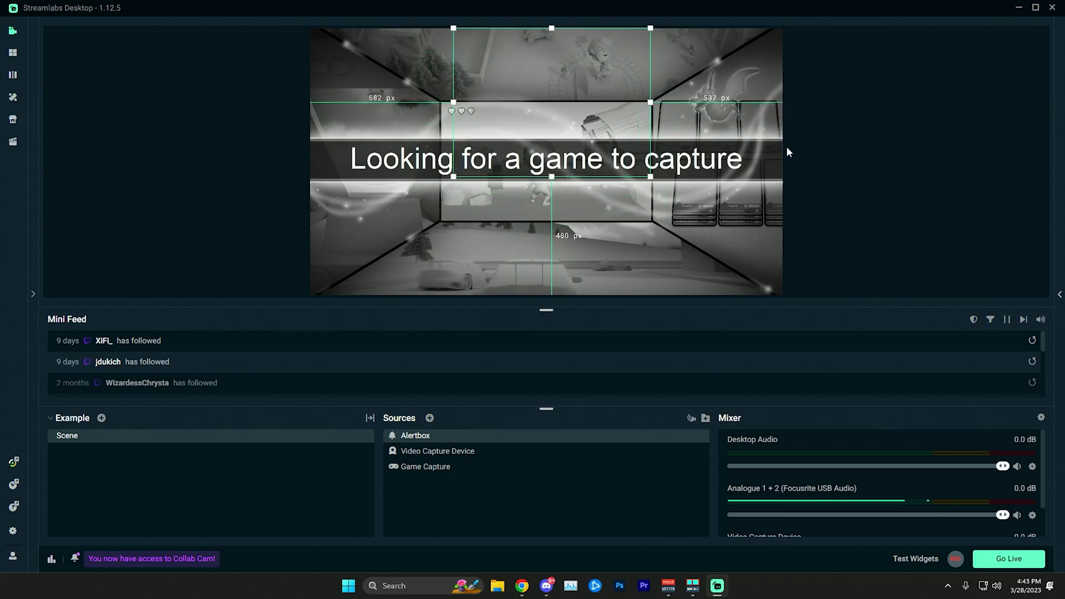
{"action": "left_click", "coordinate": [438, 467]}
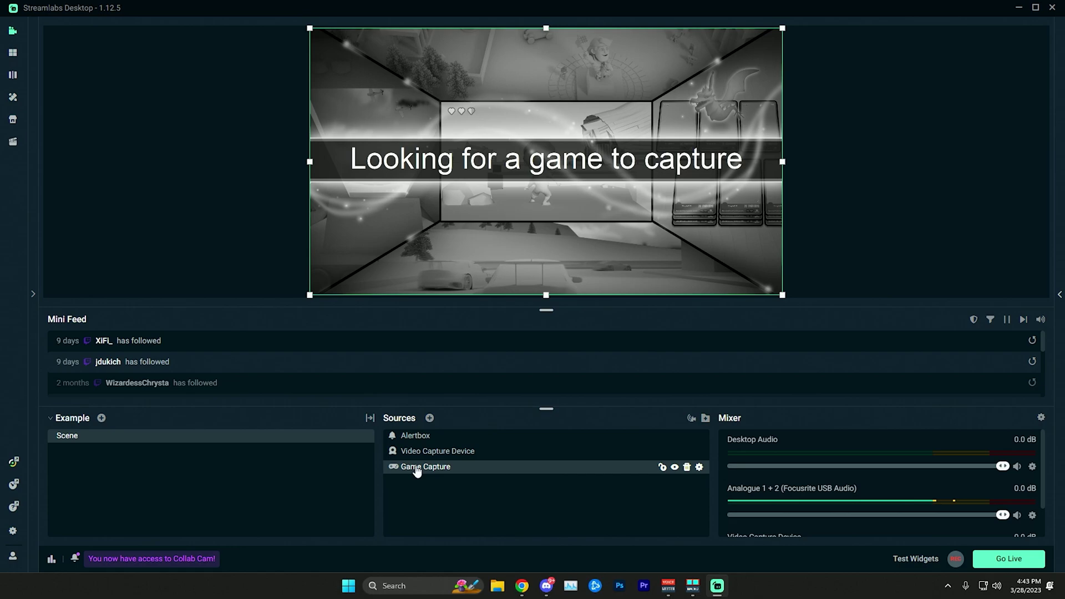
{"action": "left_click", "coordinate": [435, 452]}
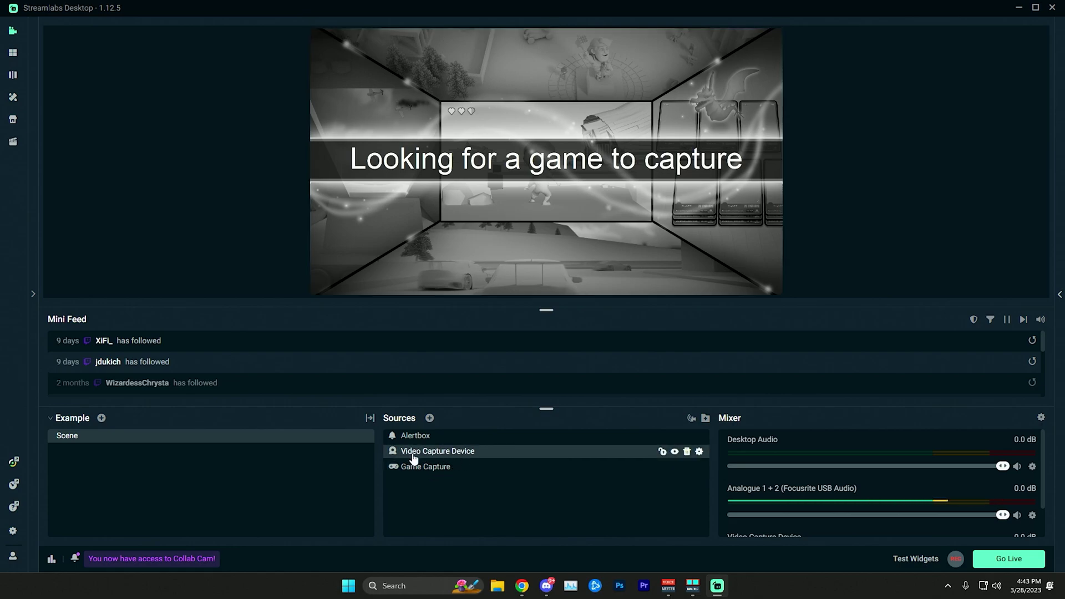
{"action": "left_click", "coordinate": [441, 443]}
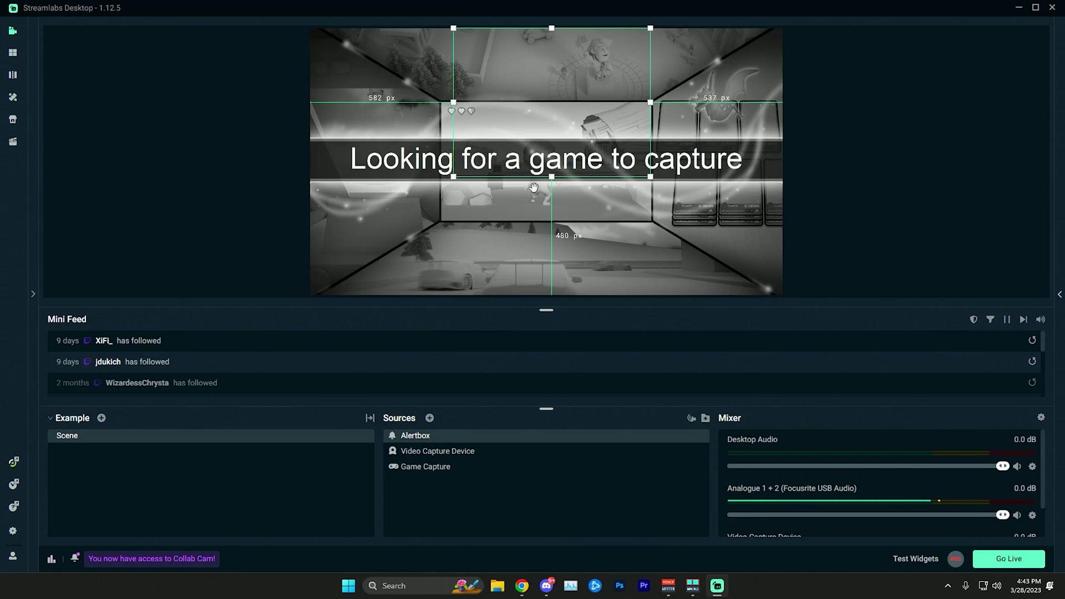
{"action": "mouse_move", "coordinate": [435, 451]}
{"action": "left_mouse_down"}
{"action": "mouse_move", "coordinate": [438, 475]}
{"action": "mouse_move", "coordinate": [435, 451]}
{"action": "left_mouse_up"}
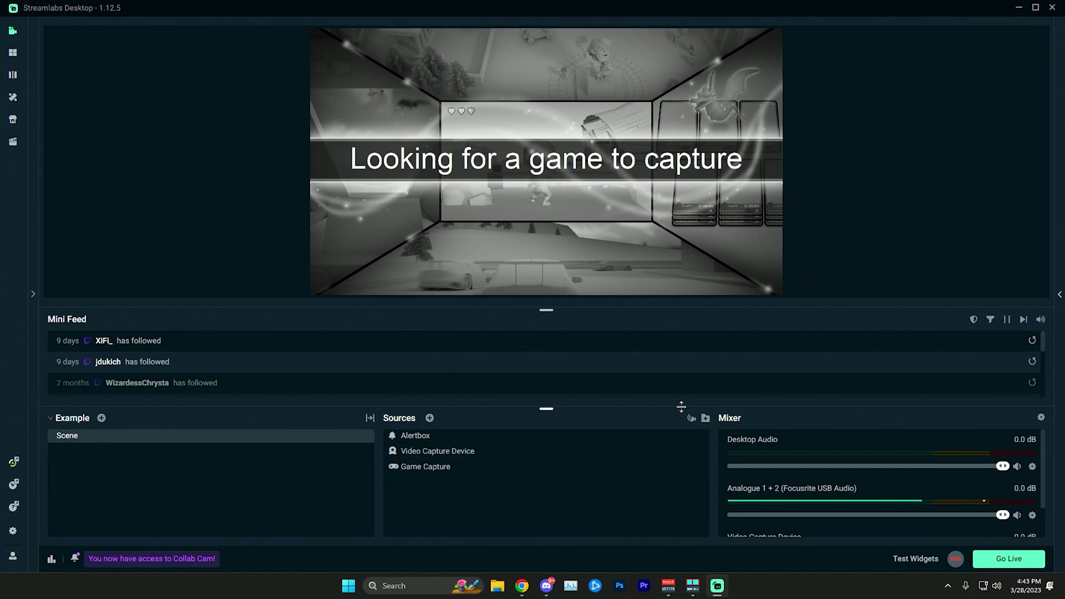